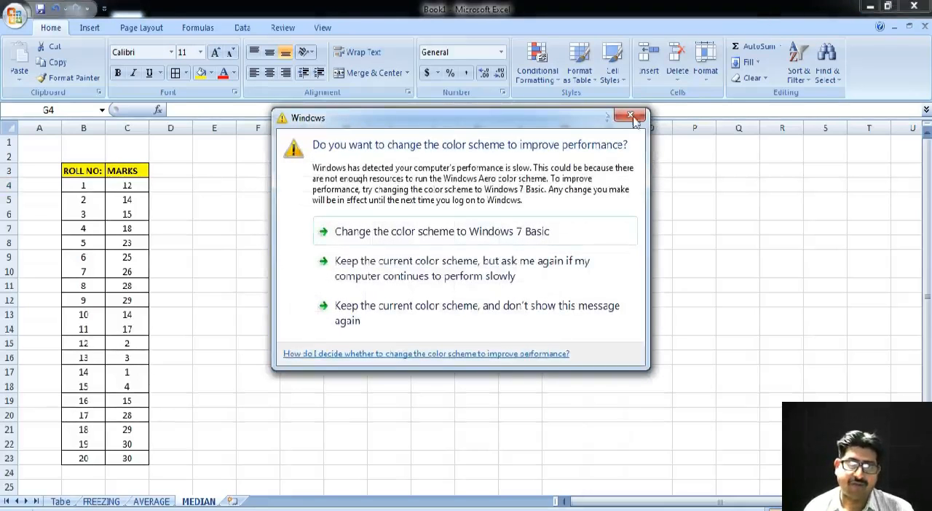
Dismiss the Windows color scheme message and enter the formula =MEDIAN(C4:C23) in cell F4
click(631, 115)
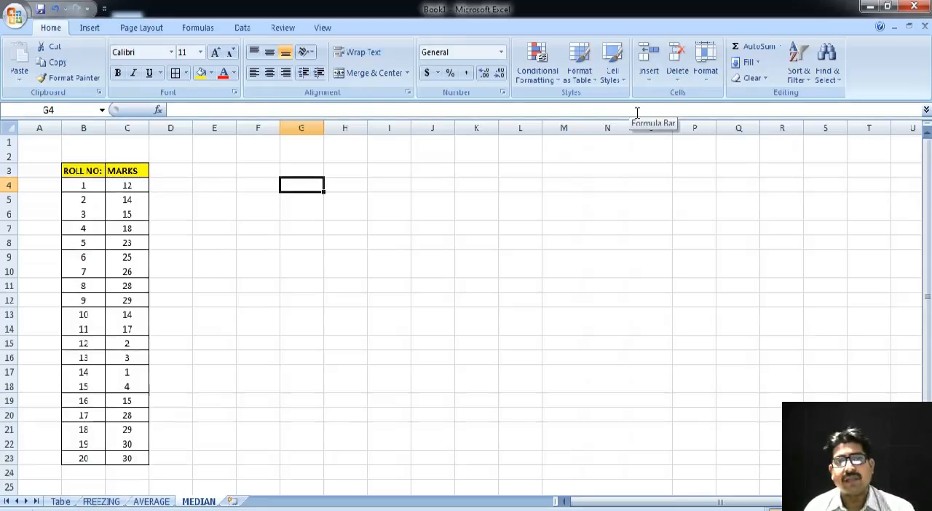
click(256, 189)
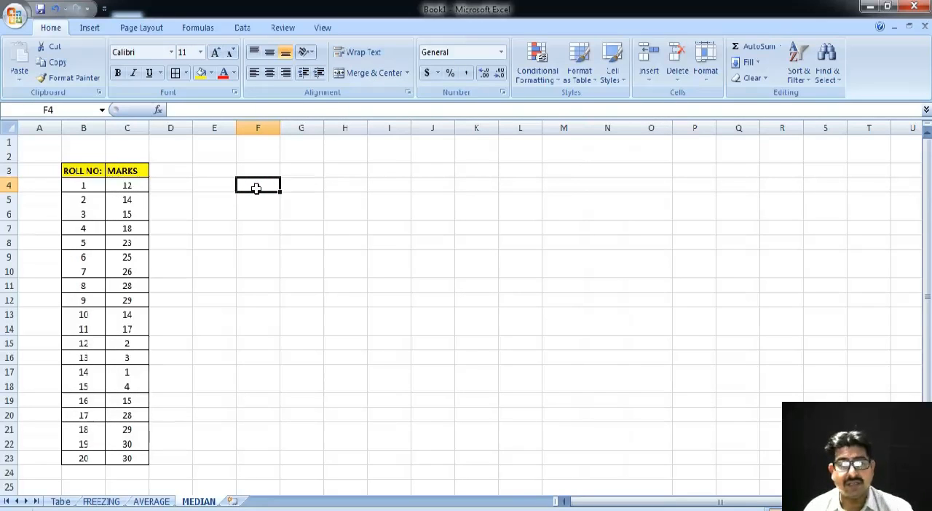
text(=M)
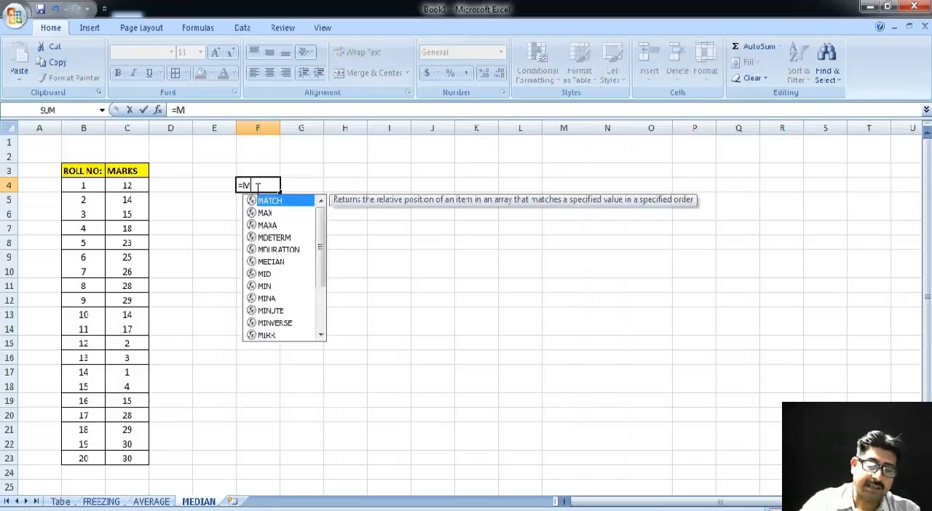
text(EDIA)
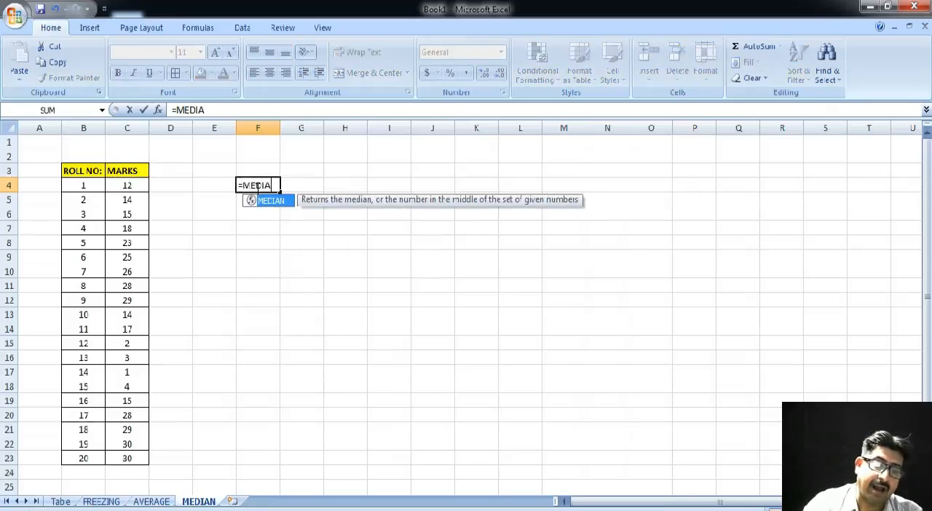
text(N)
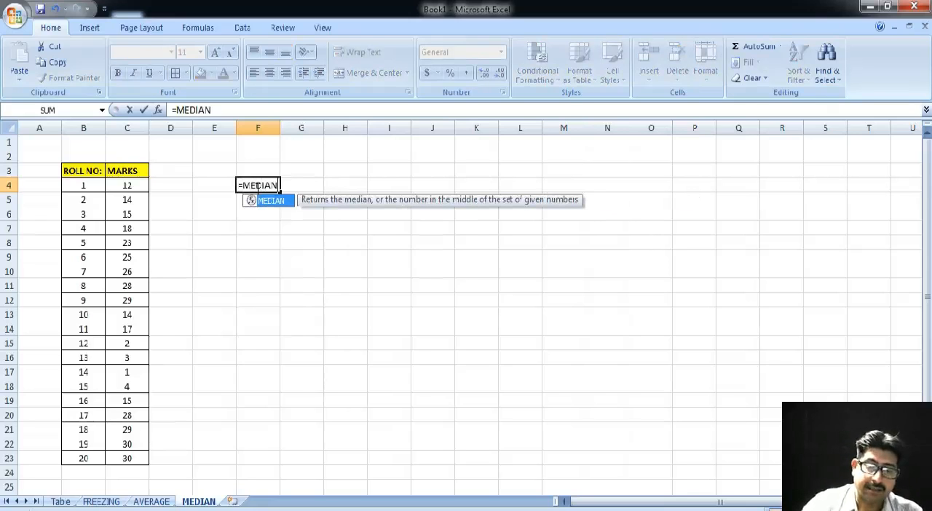
text(()
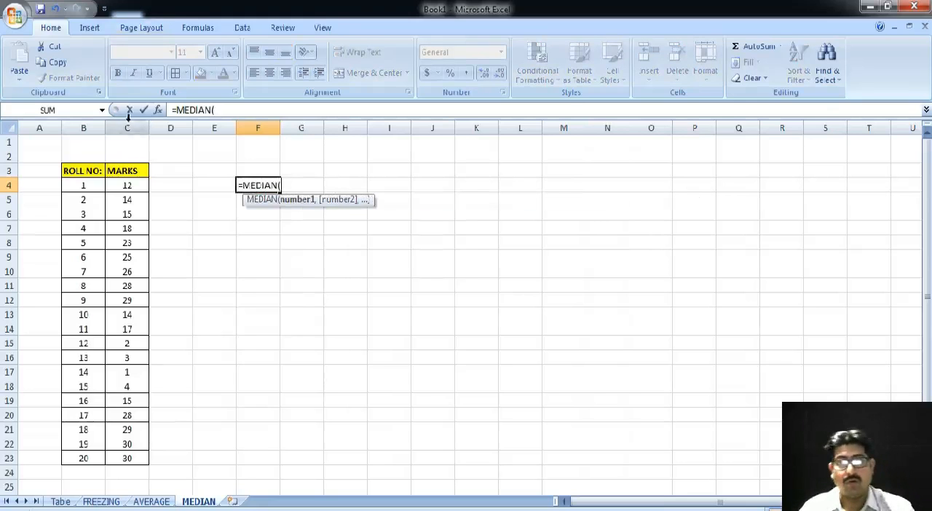
drag(132, 186, 133, 455)
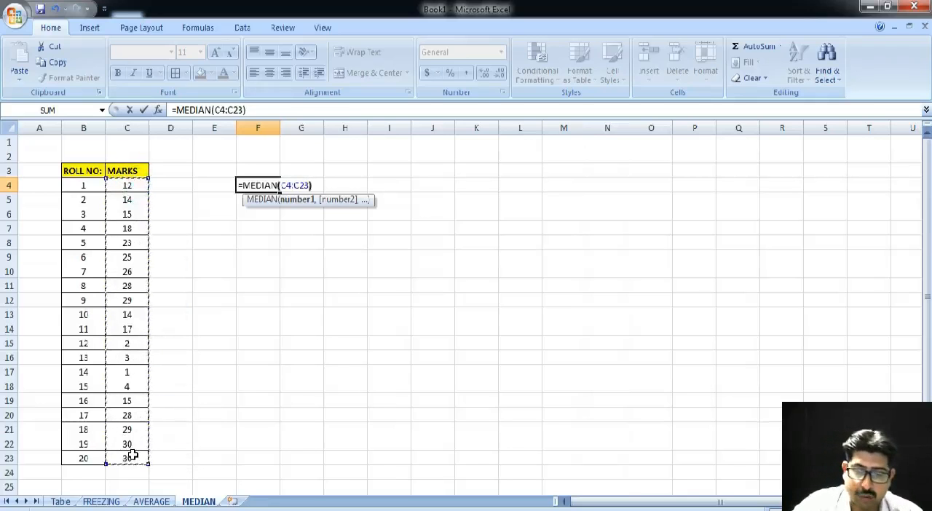
text())
key(Return)
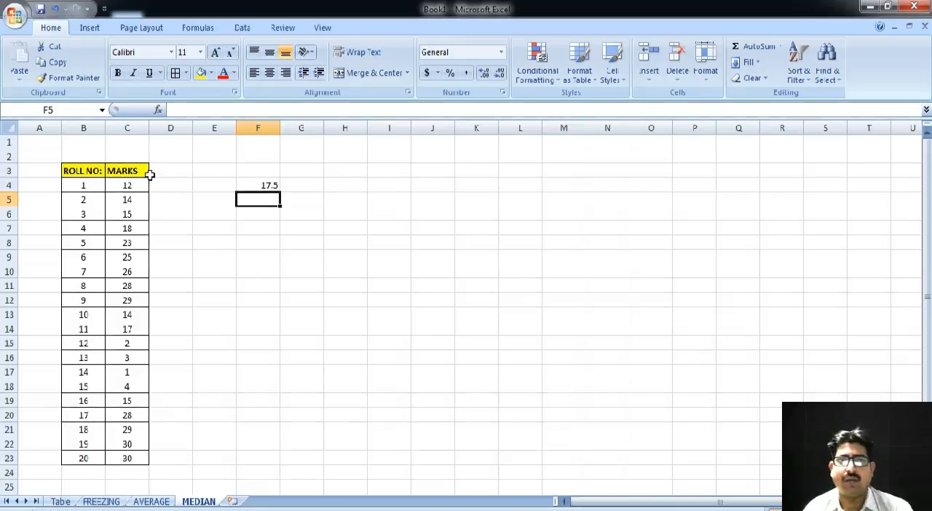
Copy the MARKS column with its header, C3:C23, to a new column starting at cell I3
drag(135, 173, 133, 462)
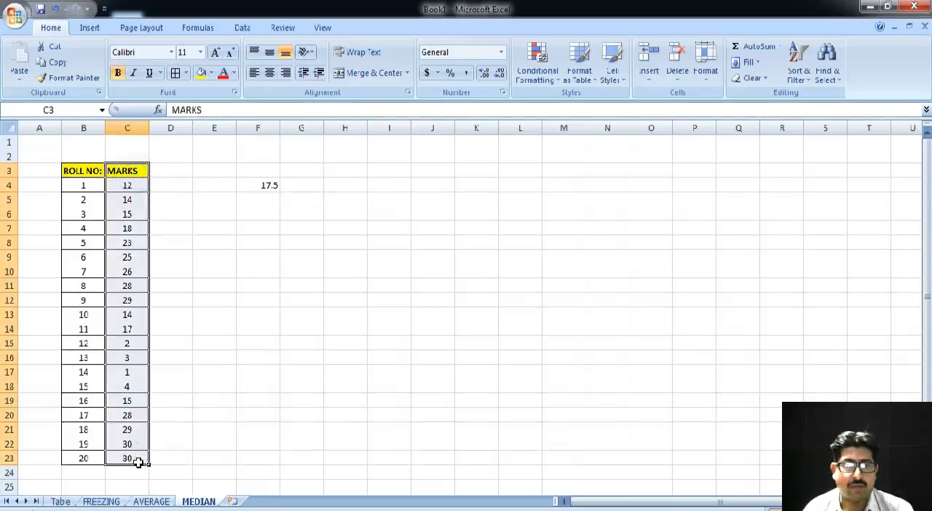
right_click(128, 419)
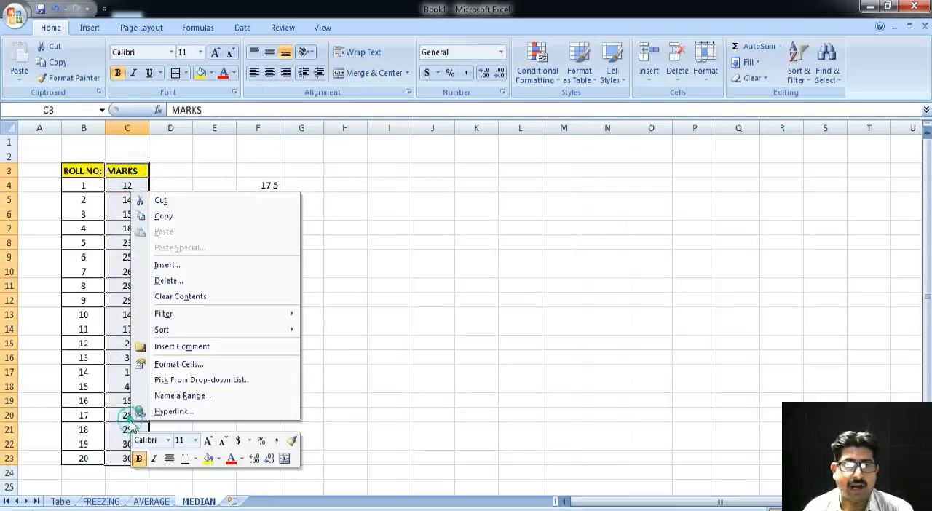
click(167, 216)
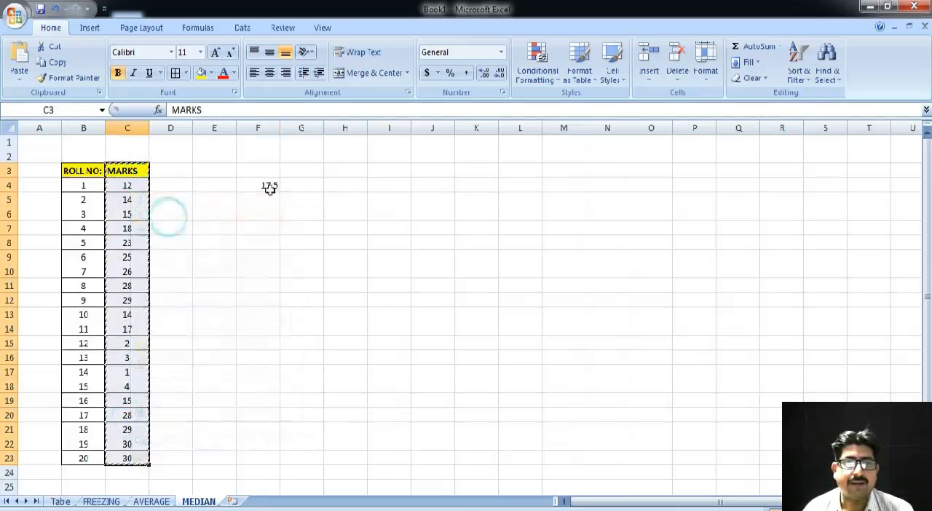
click(372, 171)
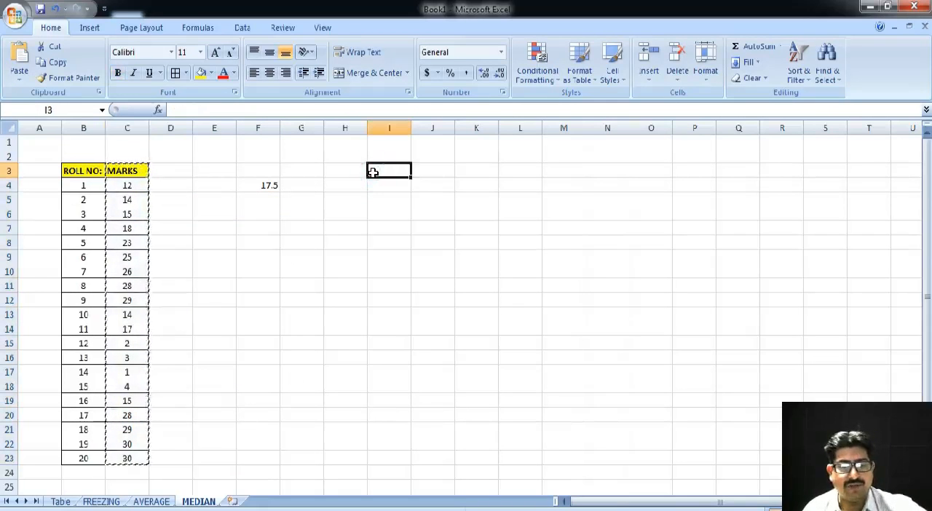
key(ctrl+v)
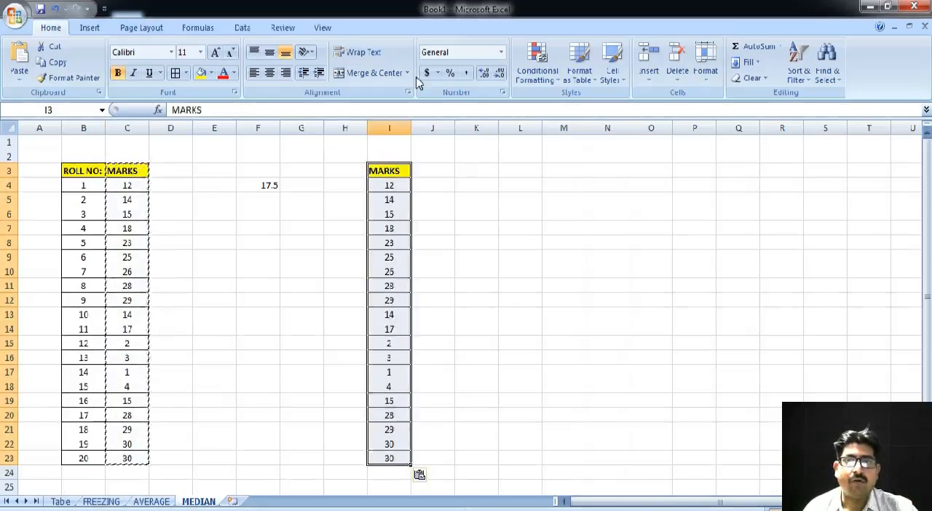
Sort the copied marks in column I by MARKS values from smallest to largest, treating the first row as a header
click(242, 29)
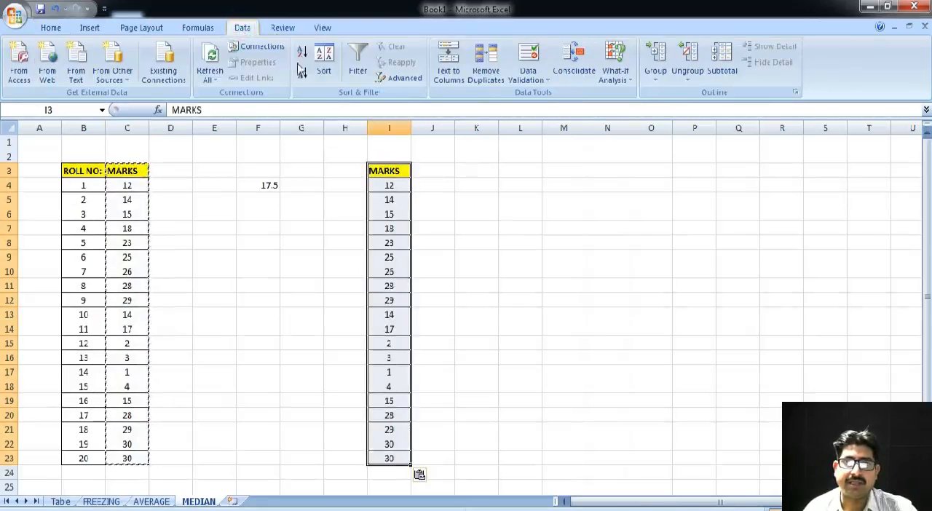
click(324, 76)
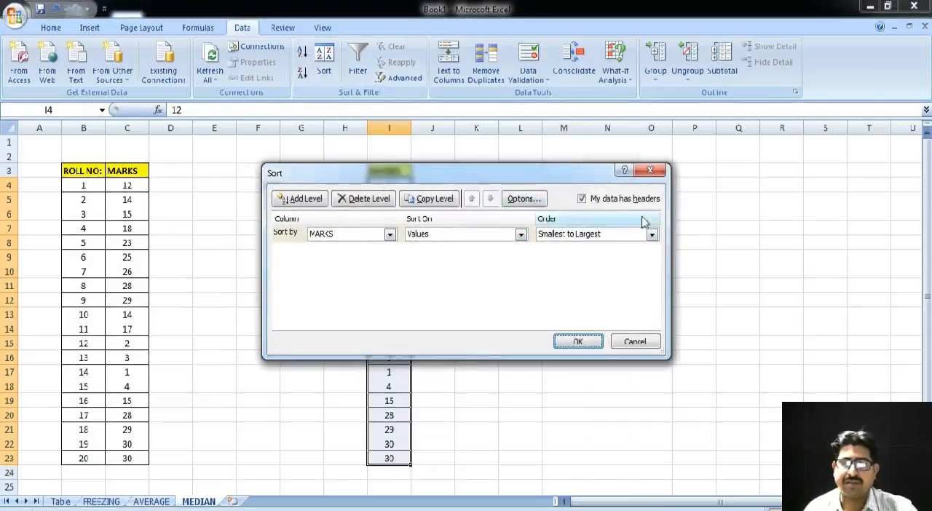
click(588, 345)
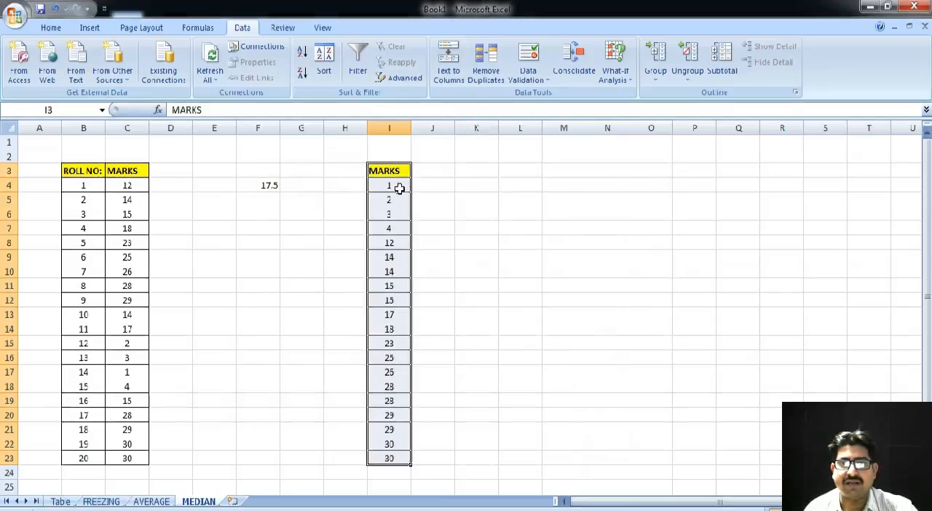
Copy the ROLL NO: column, B3:B23, to cell H3 beside the sorted marks
click(84, 170)
drag(84, 199, 82, 458)
right_click(82, 371)
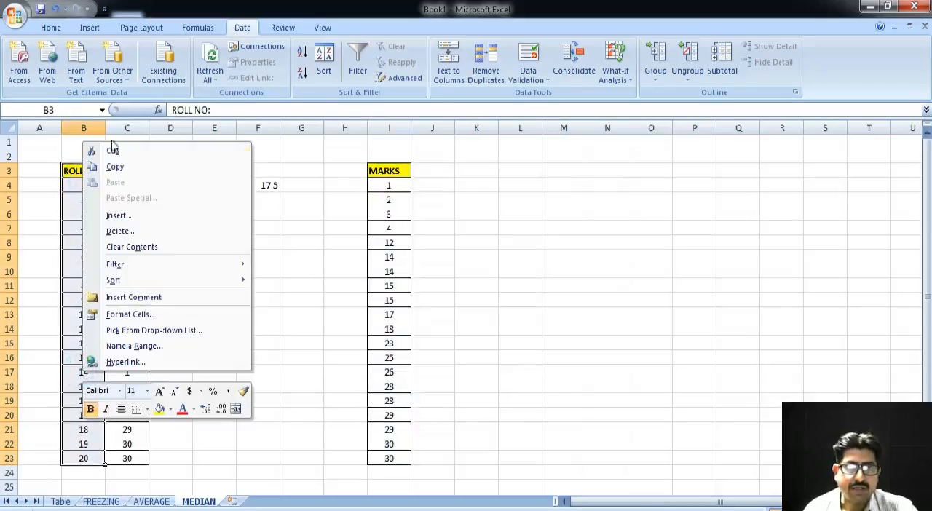
click(116, 167)
click(349, 172)
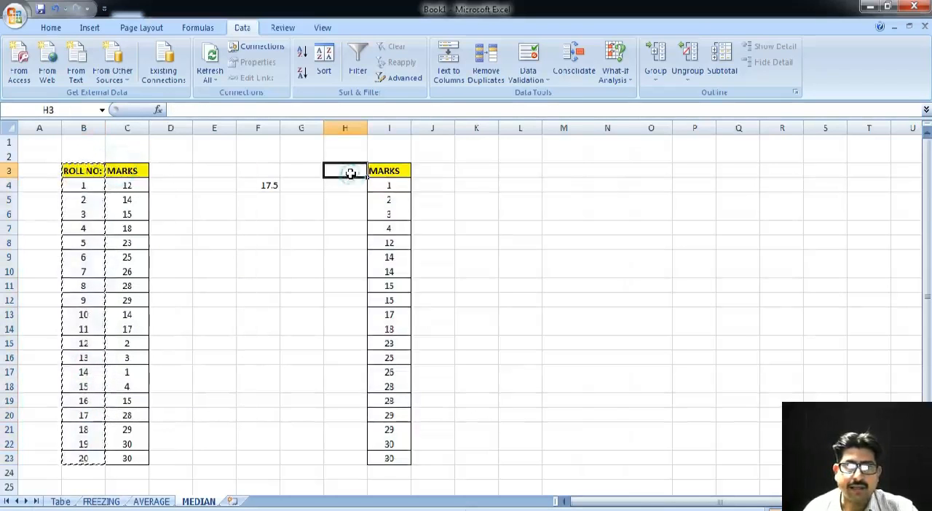
key(ctrl+v)
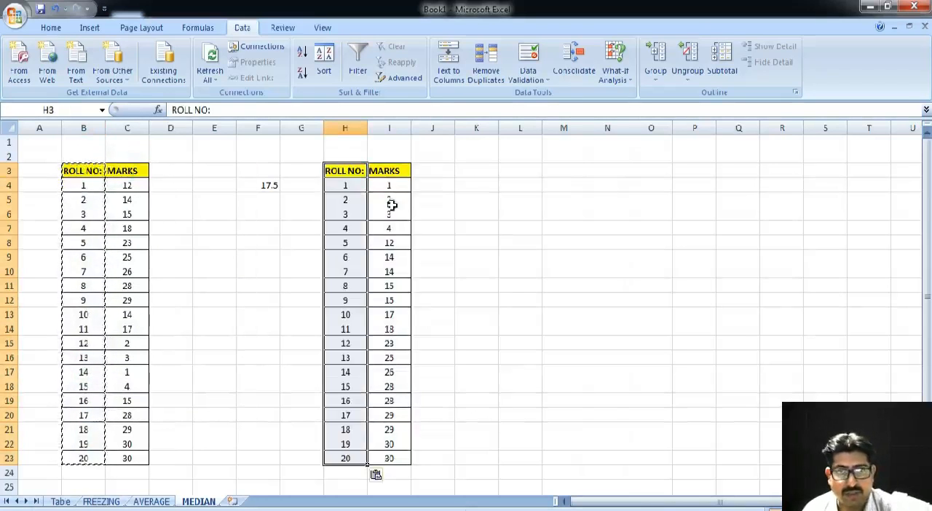
click(466, 248)
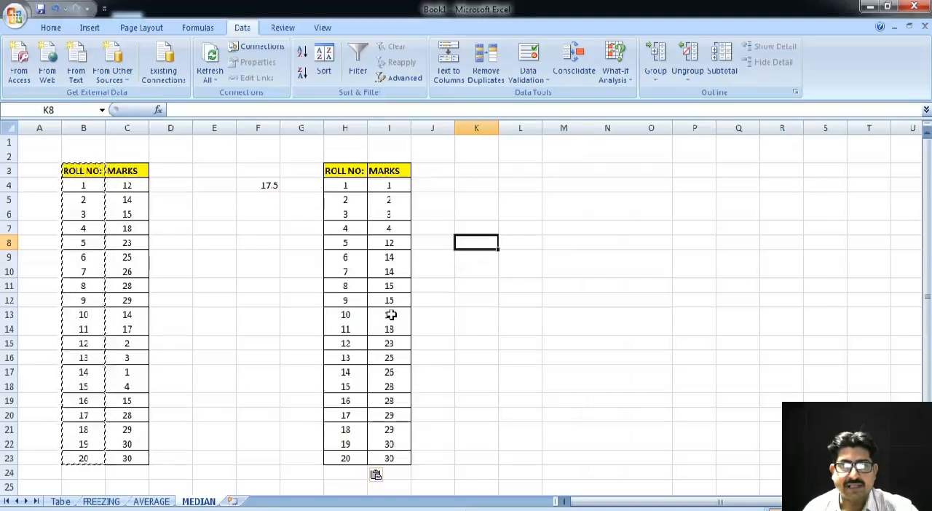
Format the roll number 10 row, H13:I13, as bold with font size 16 and a yellow fill
drag(342, 314, 385, 315)
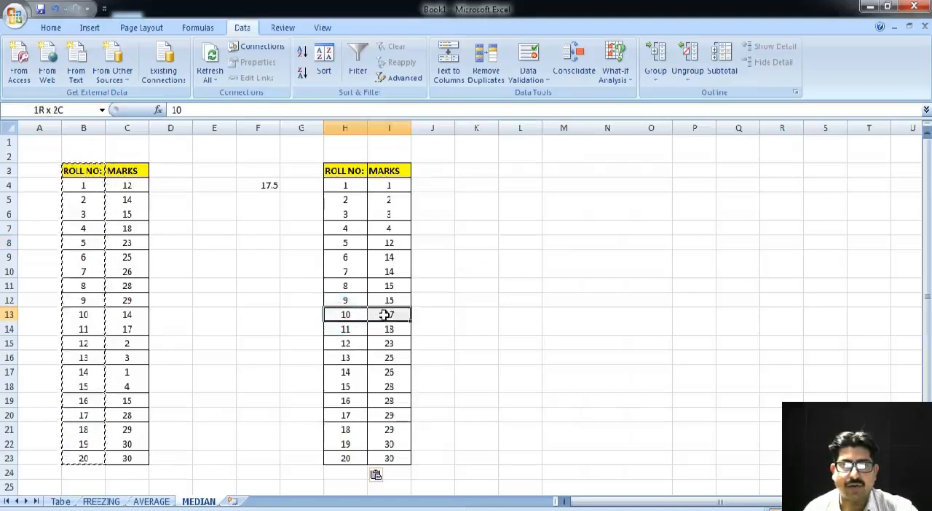
click(50, 28)
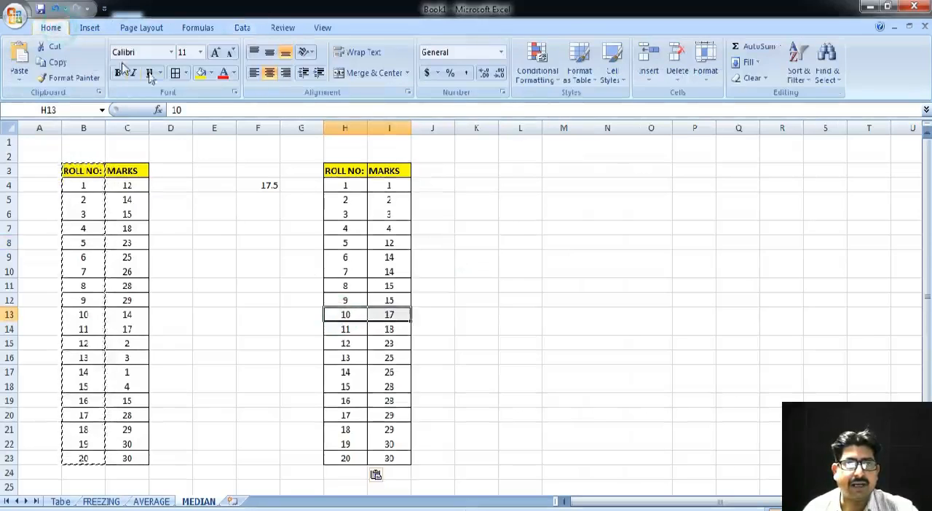
click(117, 73)
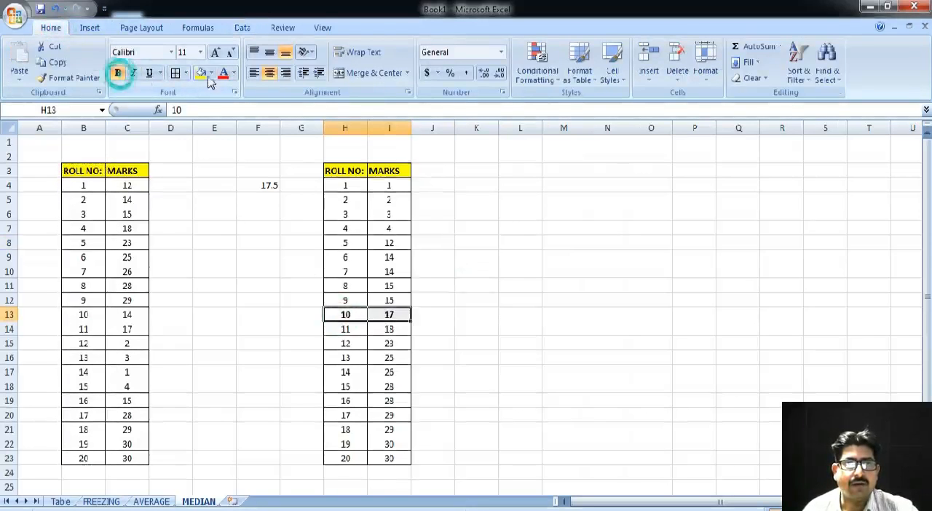
click(200, 52)
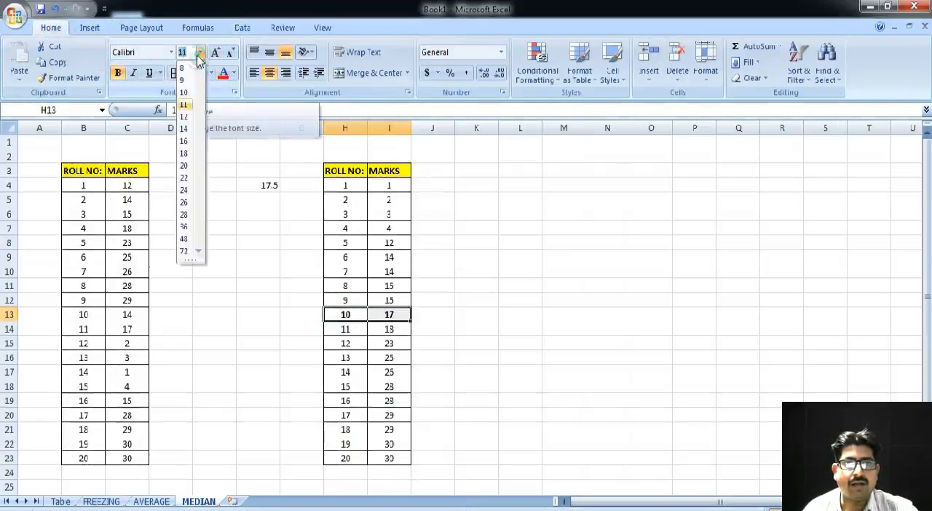
click(185, 140)
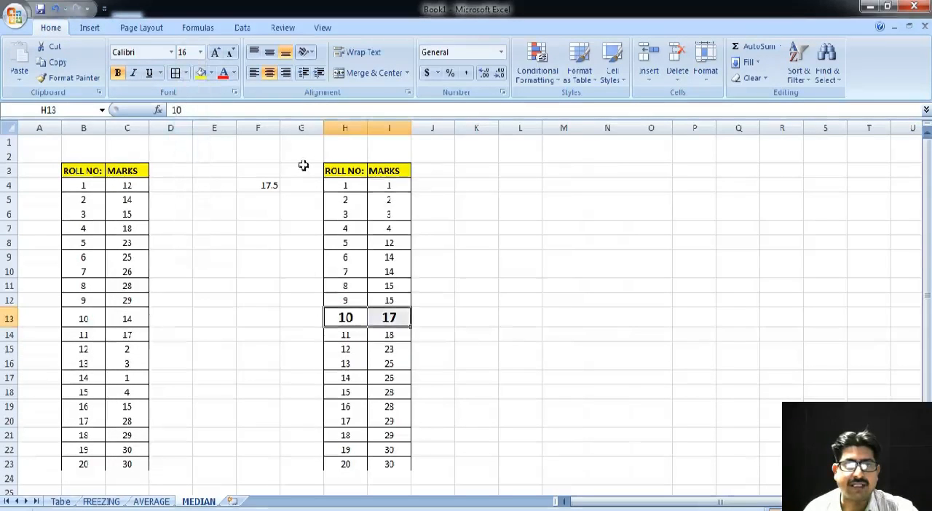
click(202, 74)
click(472, 312)
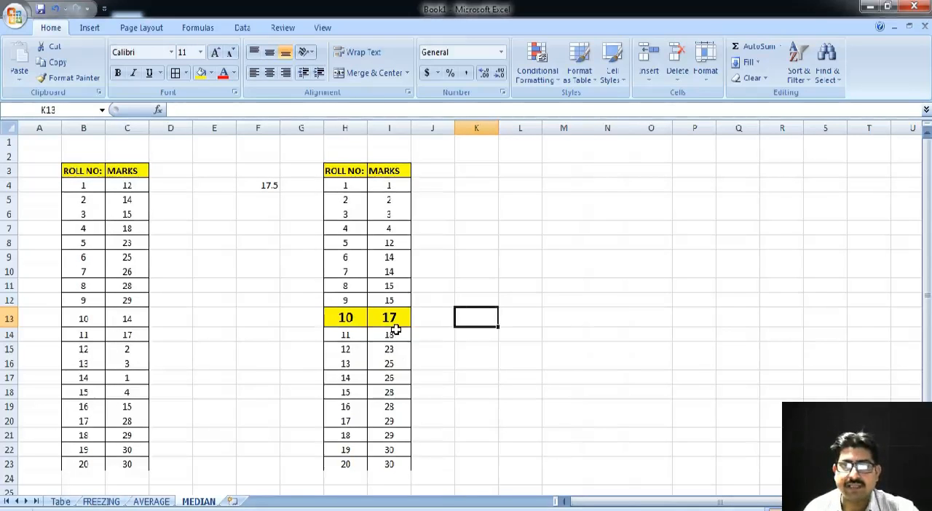
Format the median result in cell F4 with a red font color and bold
click(261, 183)
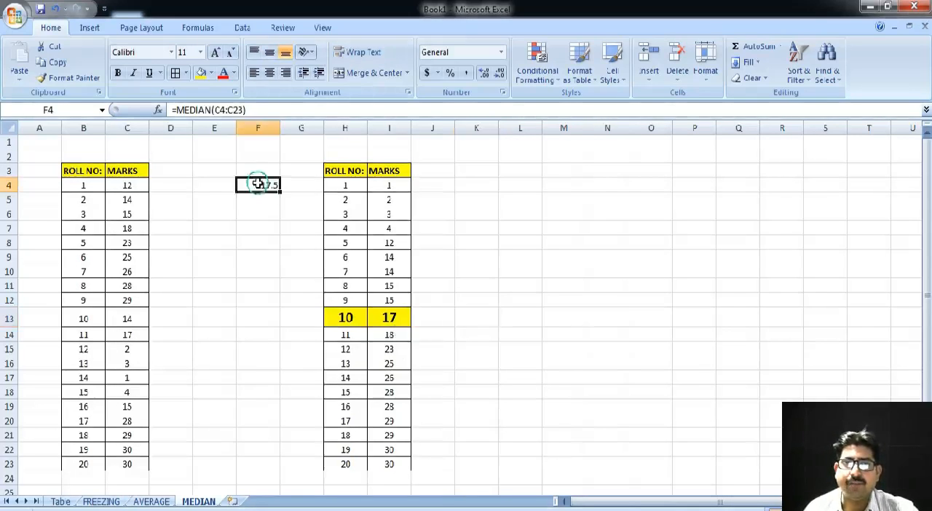
click(223, 73)
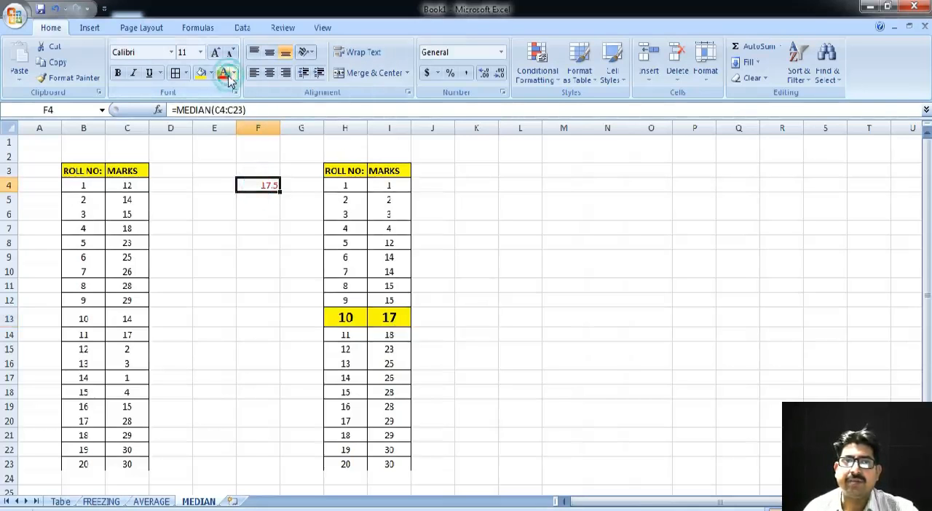
click(118, 73)
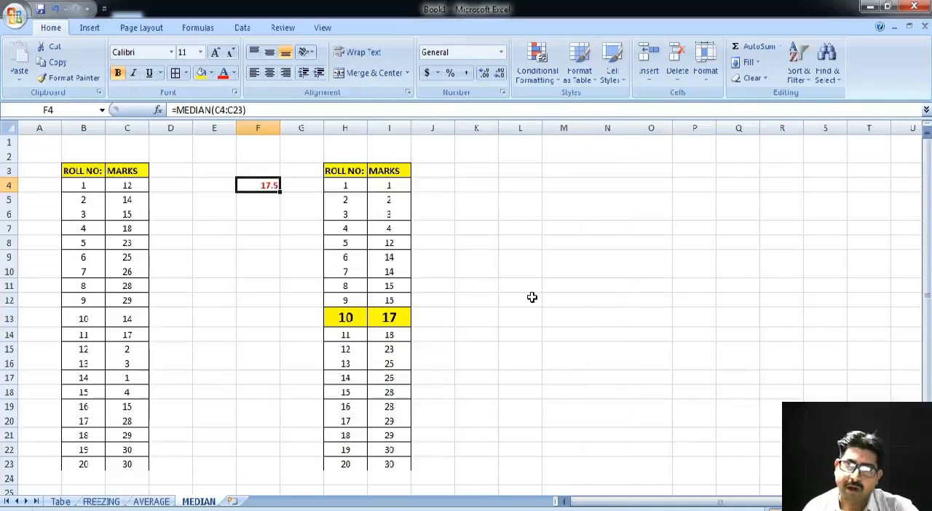